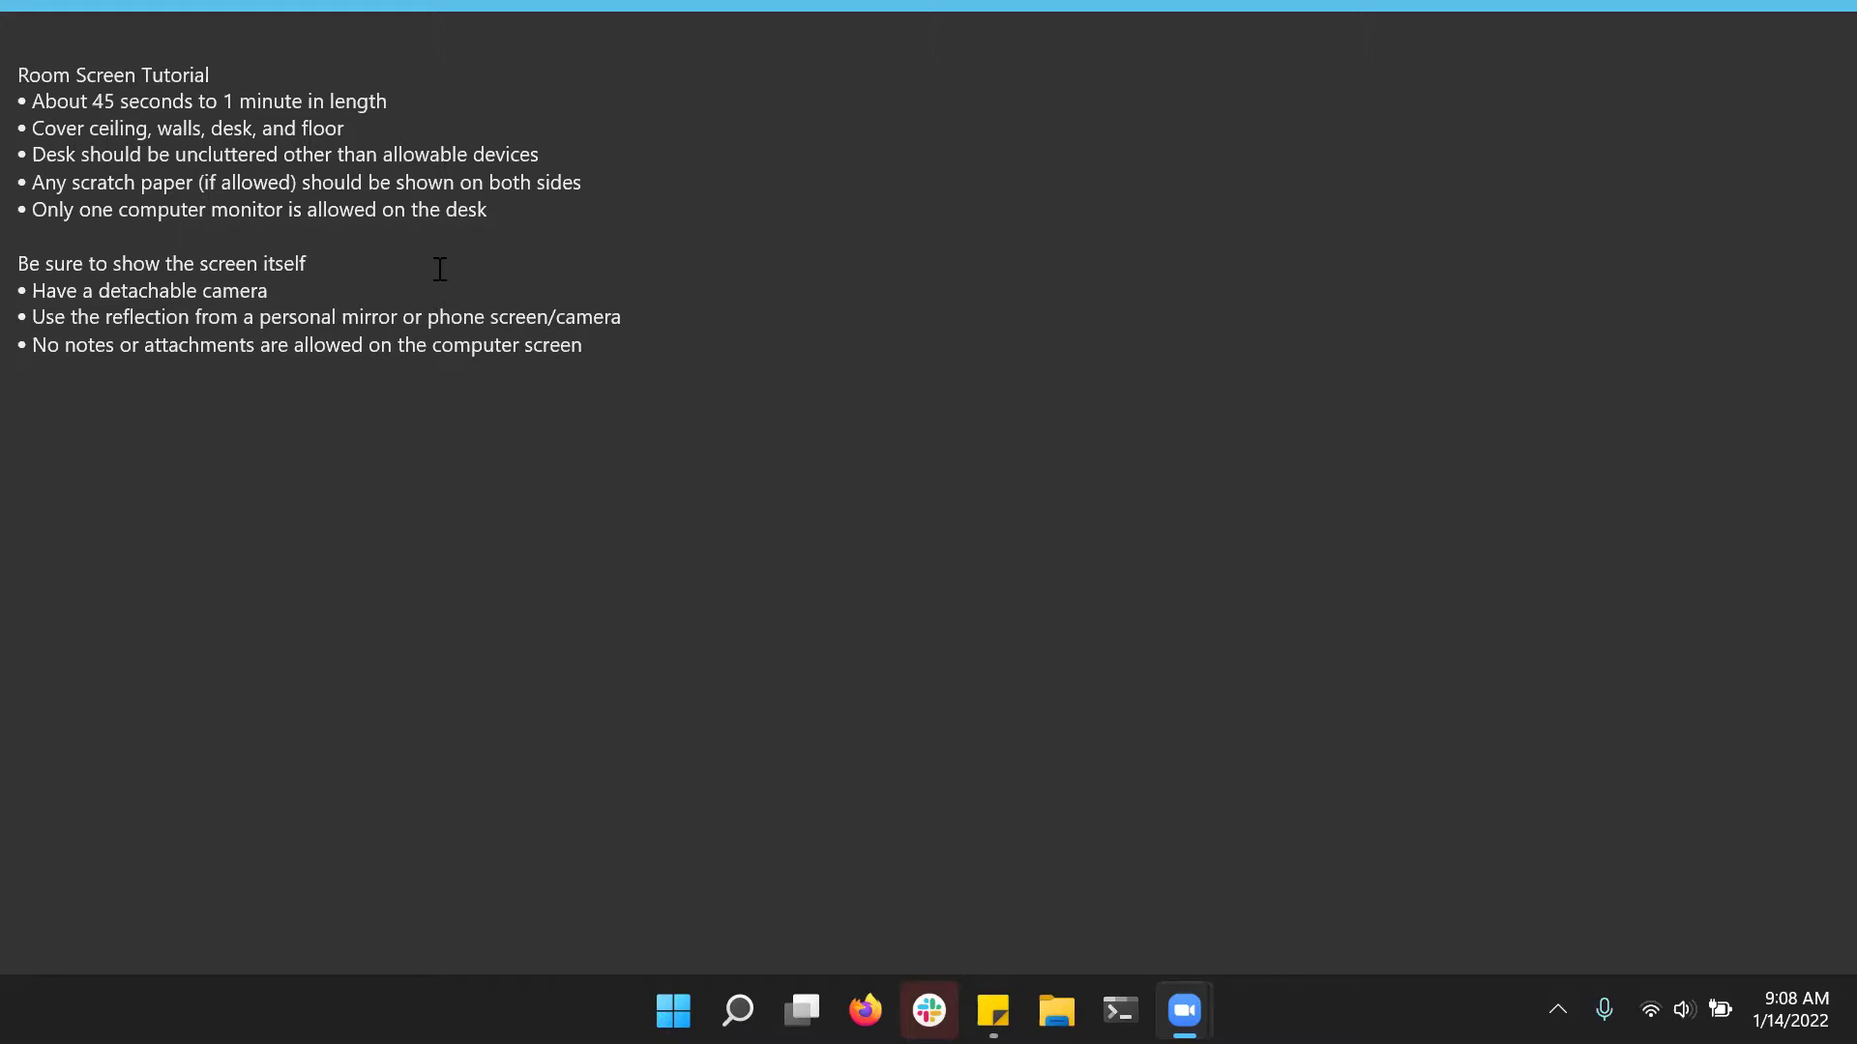
Highlight in turn the ceiling/walls/desk/floor line, the uncluttered desk line and the one-monitor rule
left_click(333, 97)
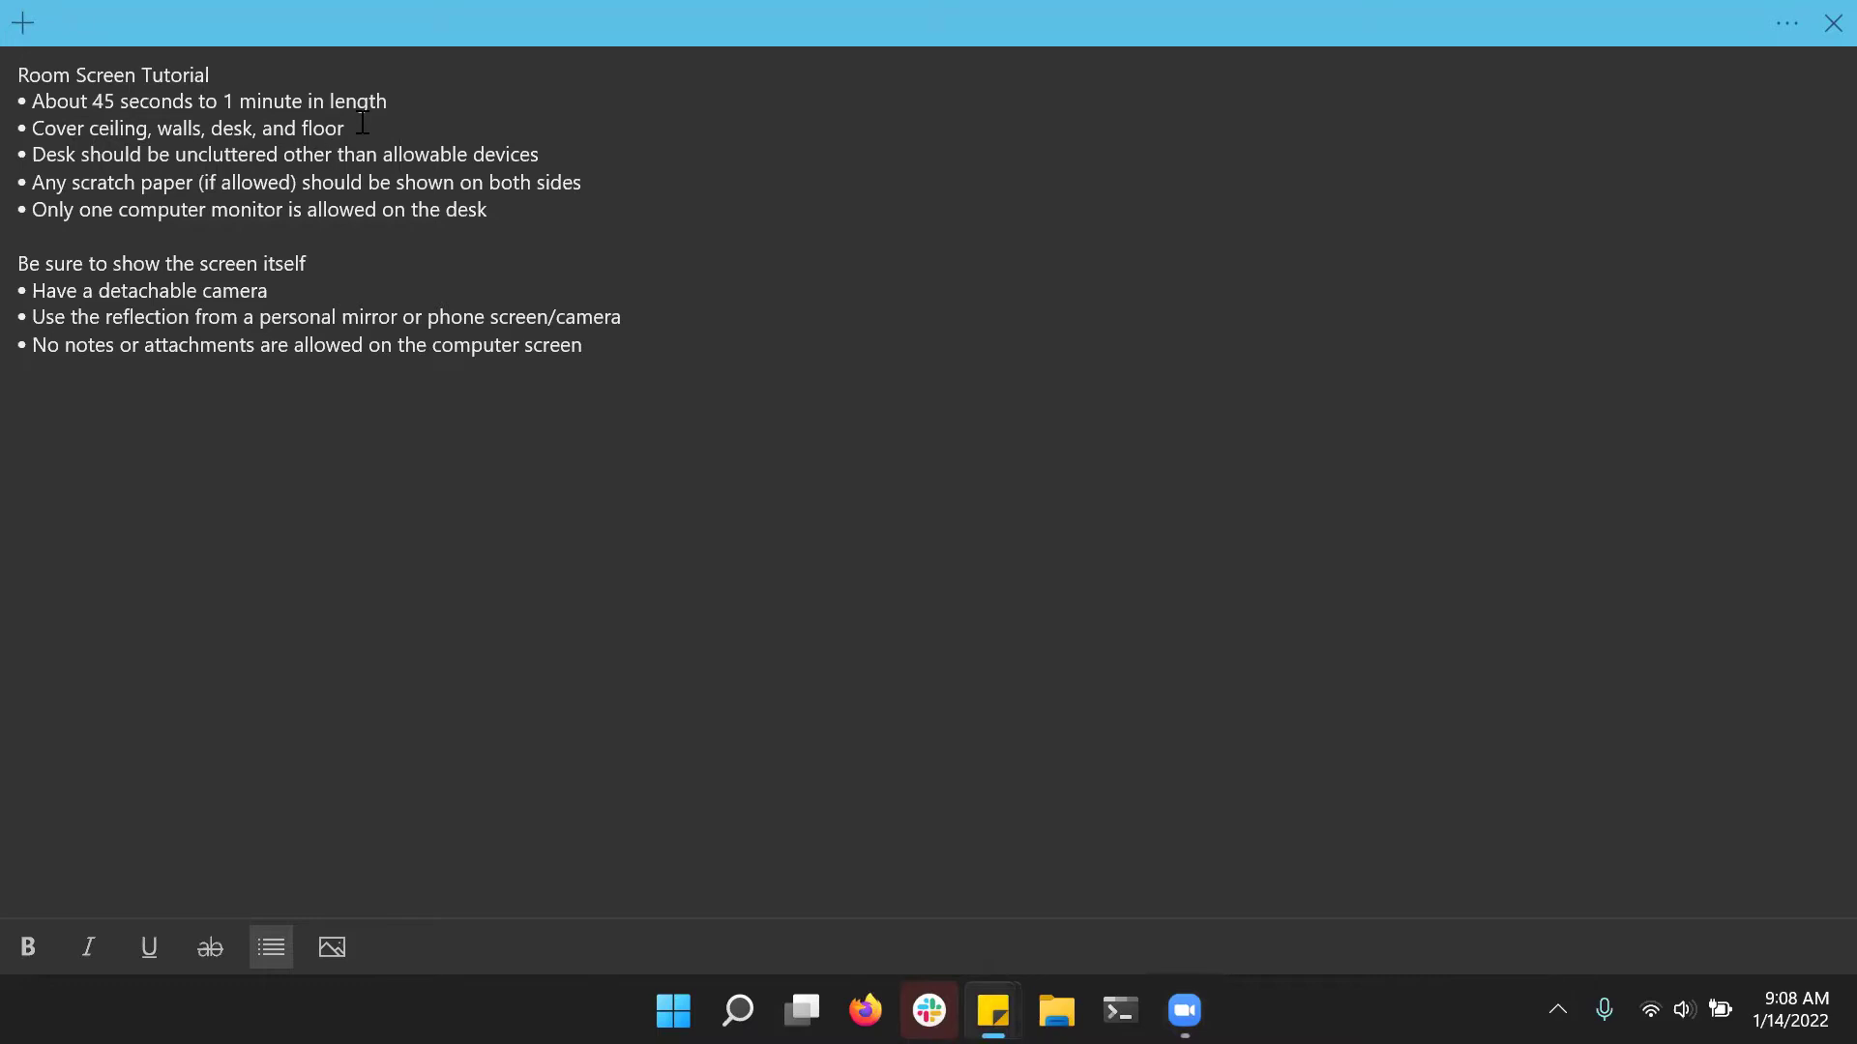
left_click_drag(347, 128, 33, 133)
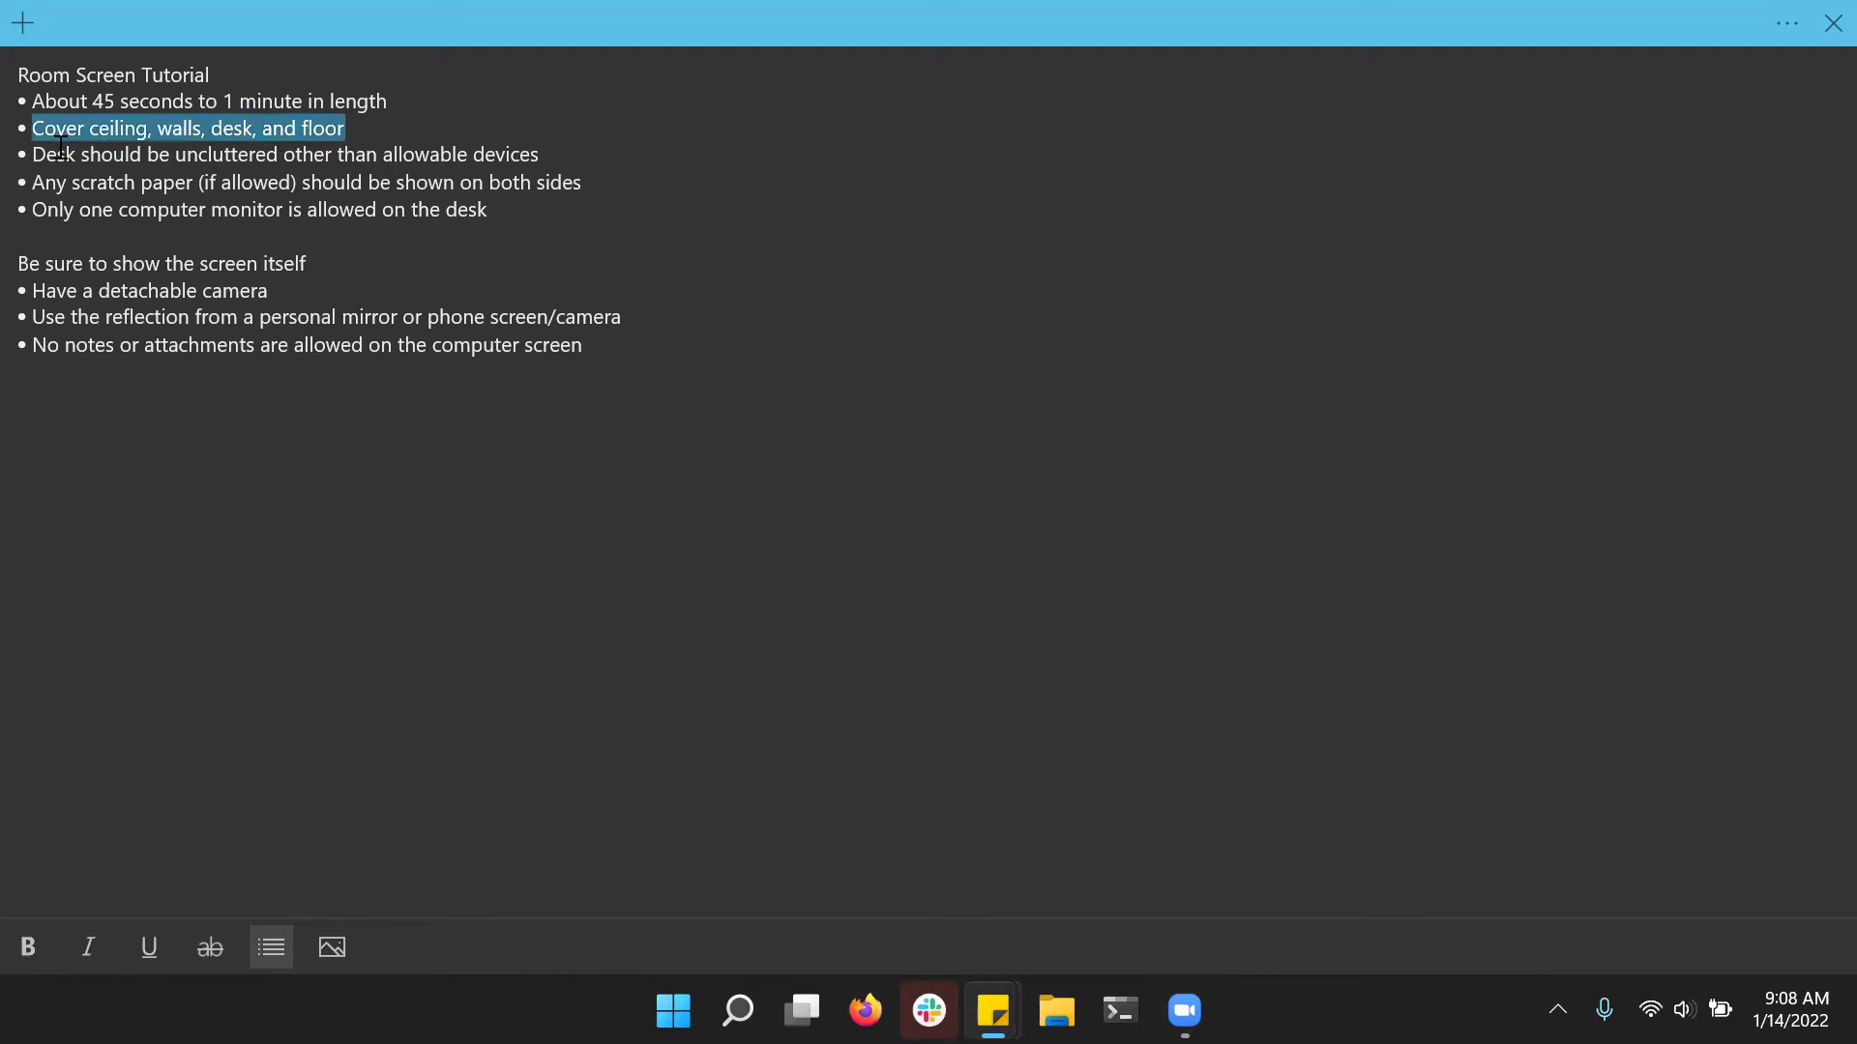
left_click(170, 160)
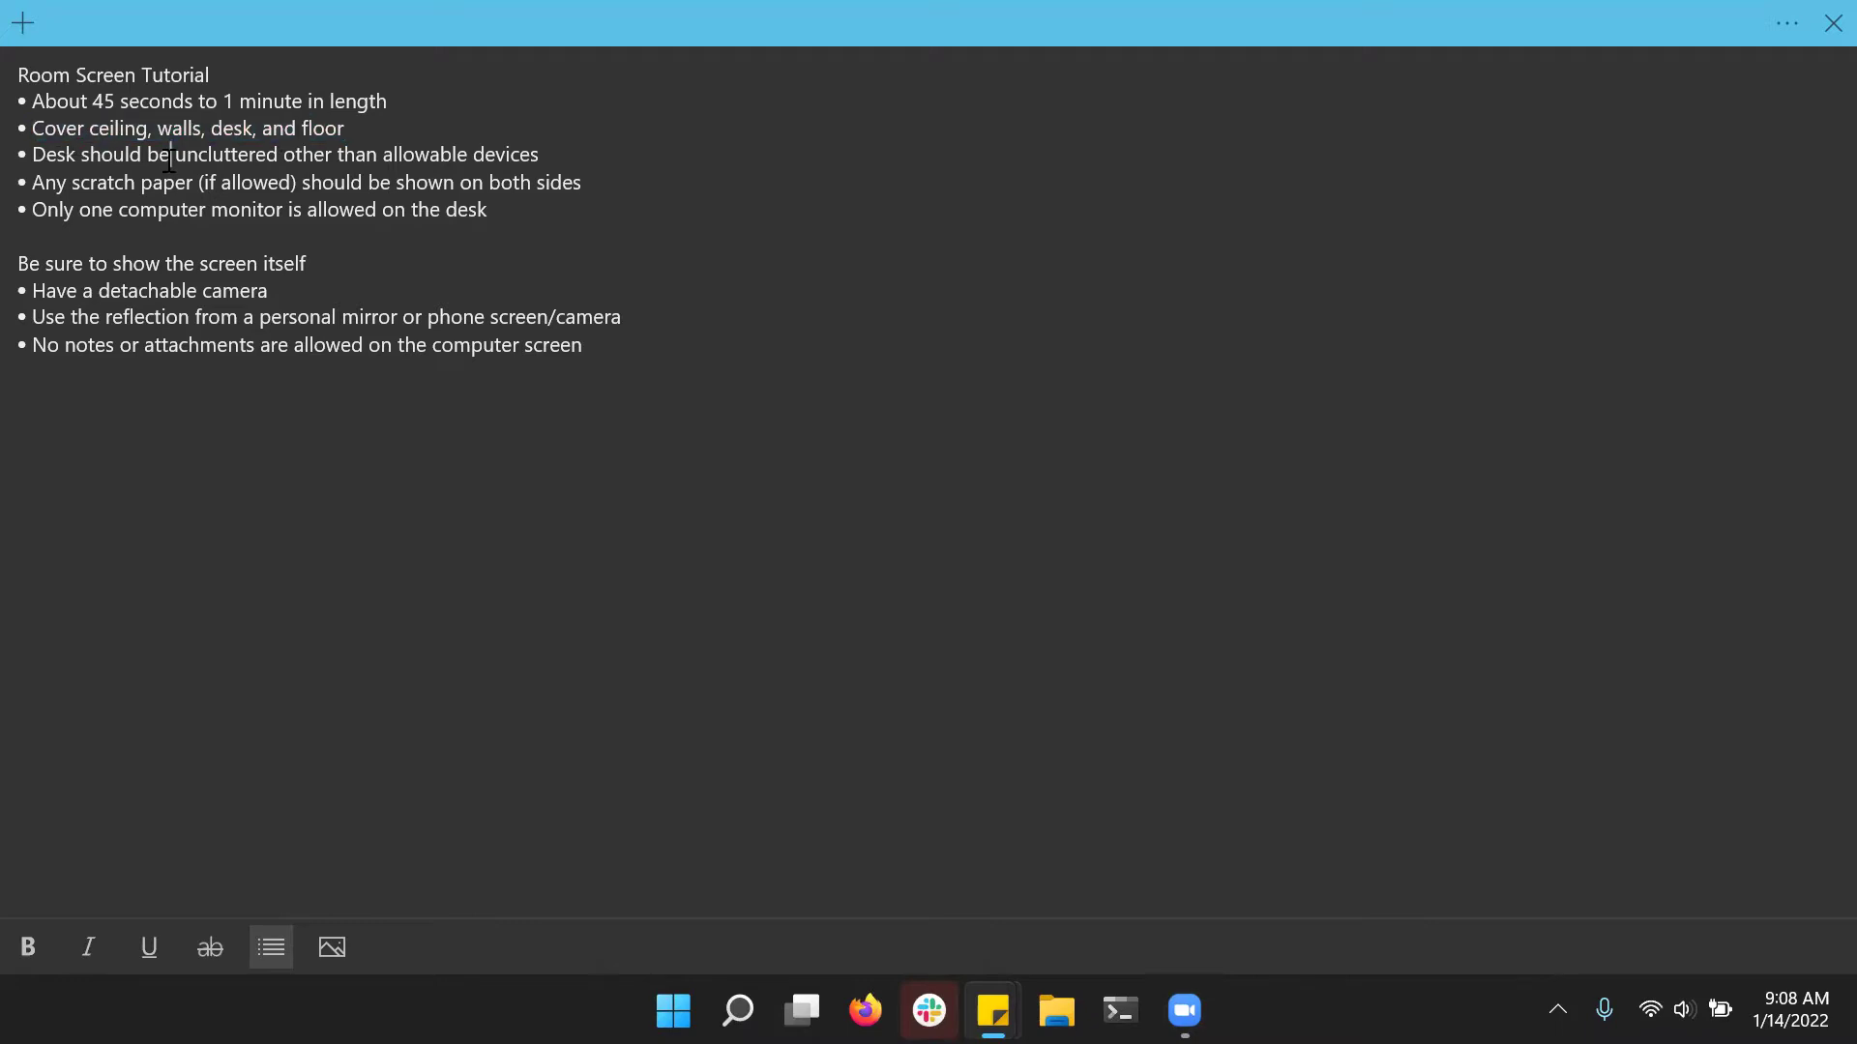
left_click_drag(540, 155, 30, 156)
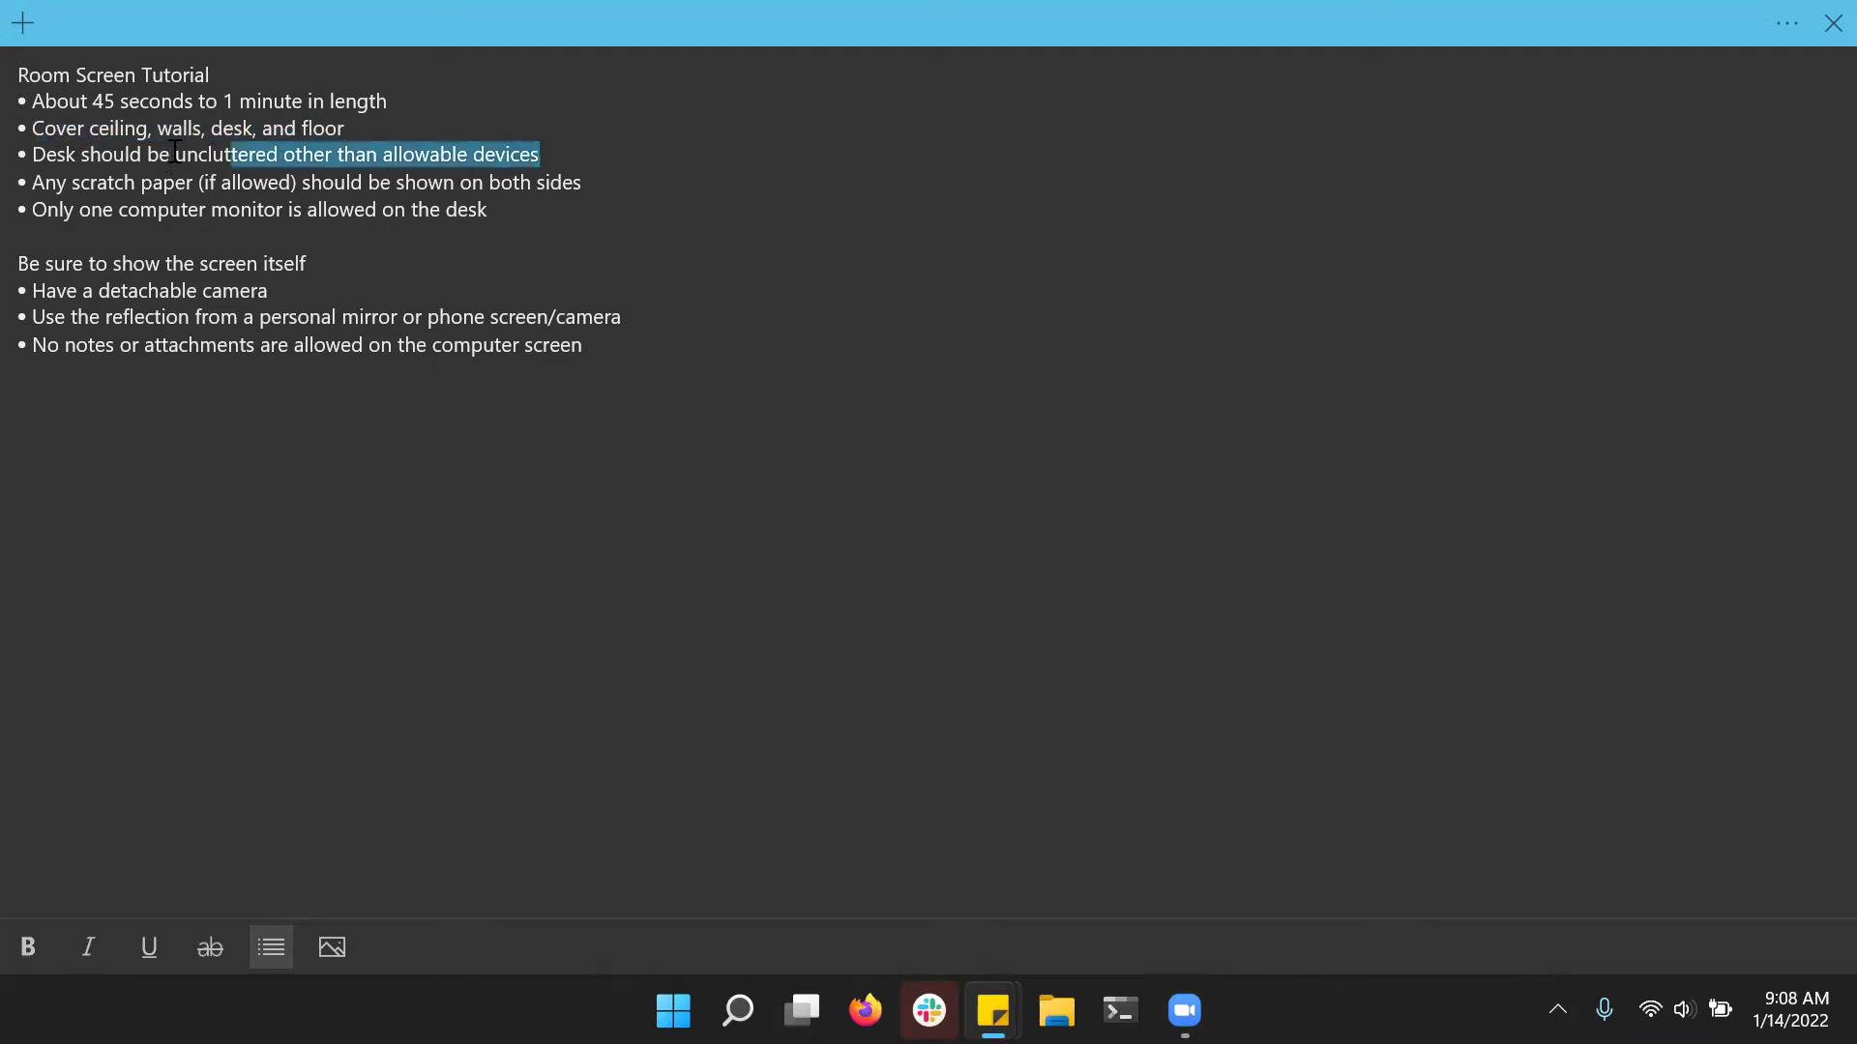
left_click(90, 187)
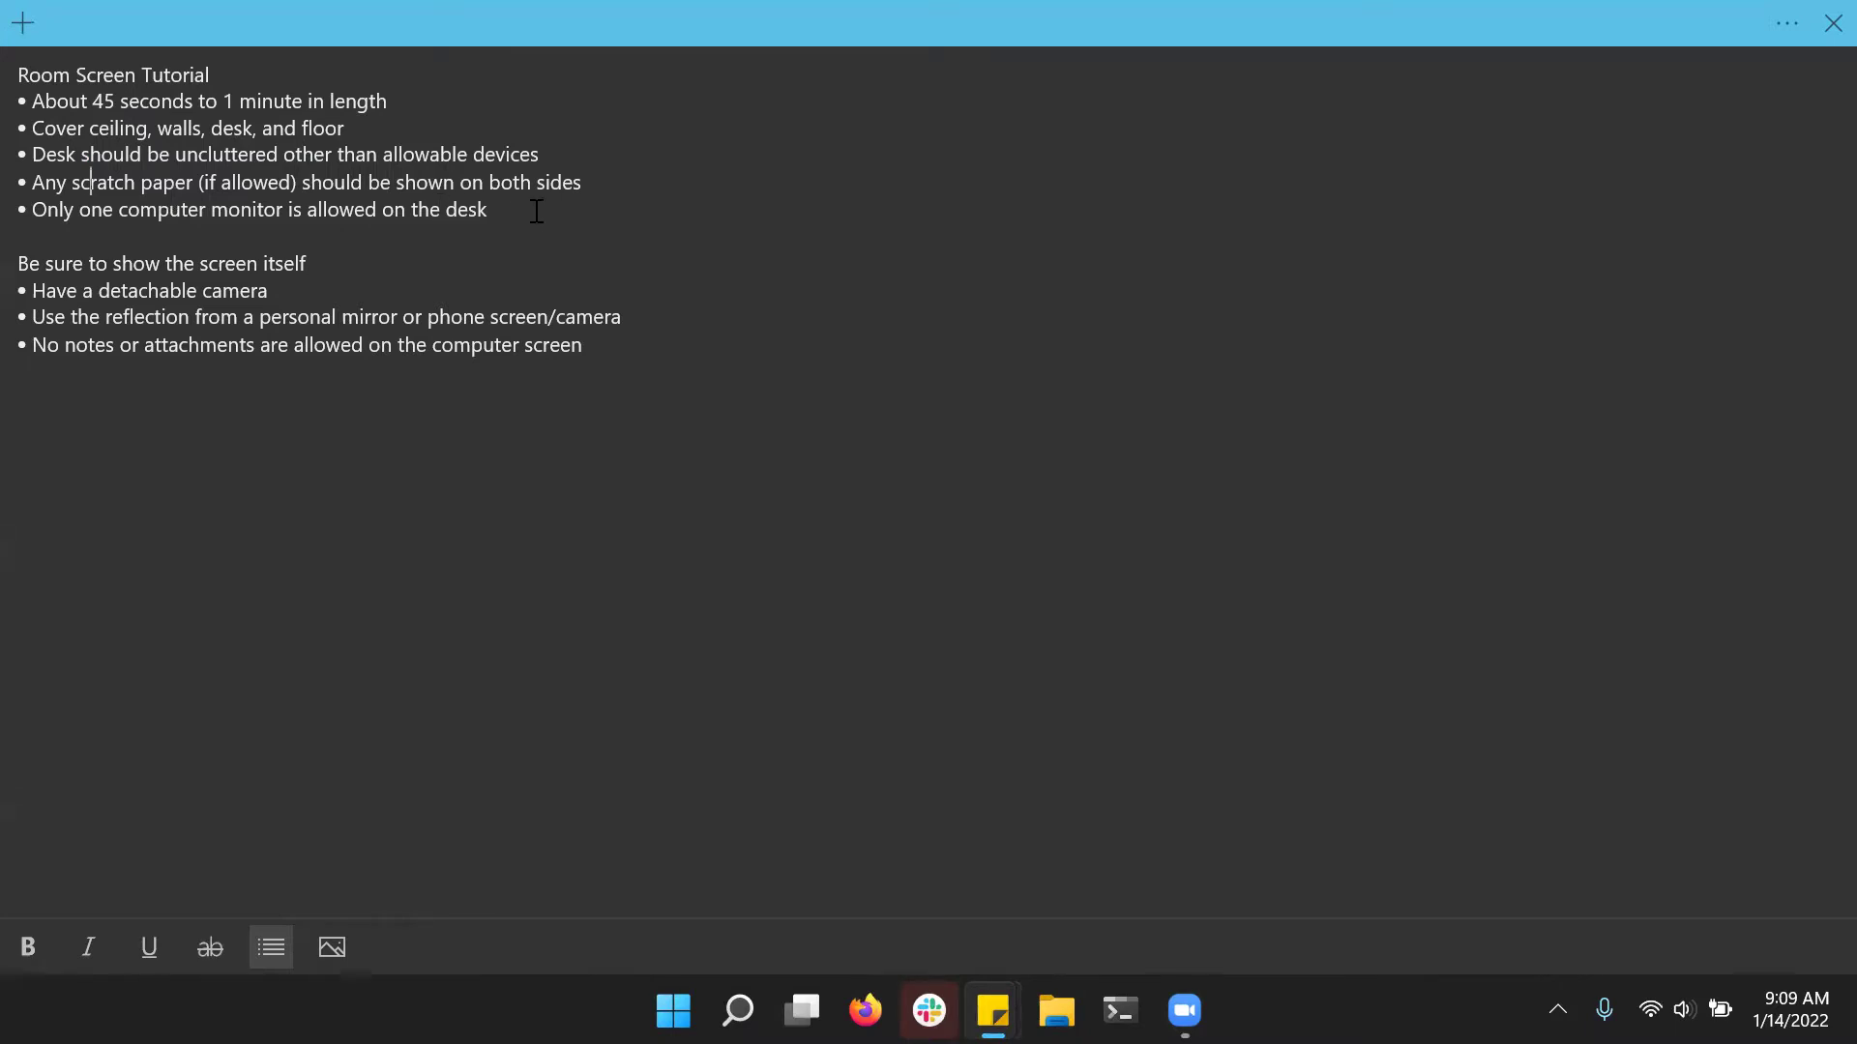
mouse_move(537, 214)
left_mouse_down()
mouse_move(126, 227)
mouse_move(33, 210)
left_mouse_up()
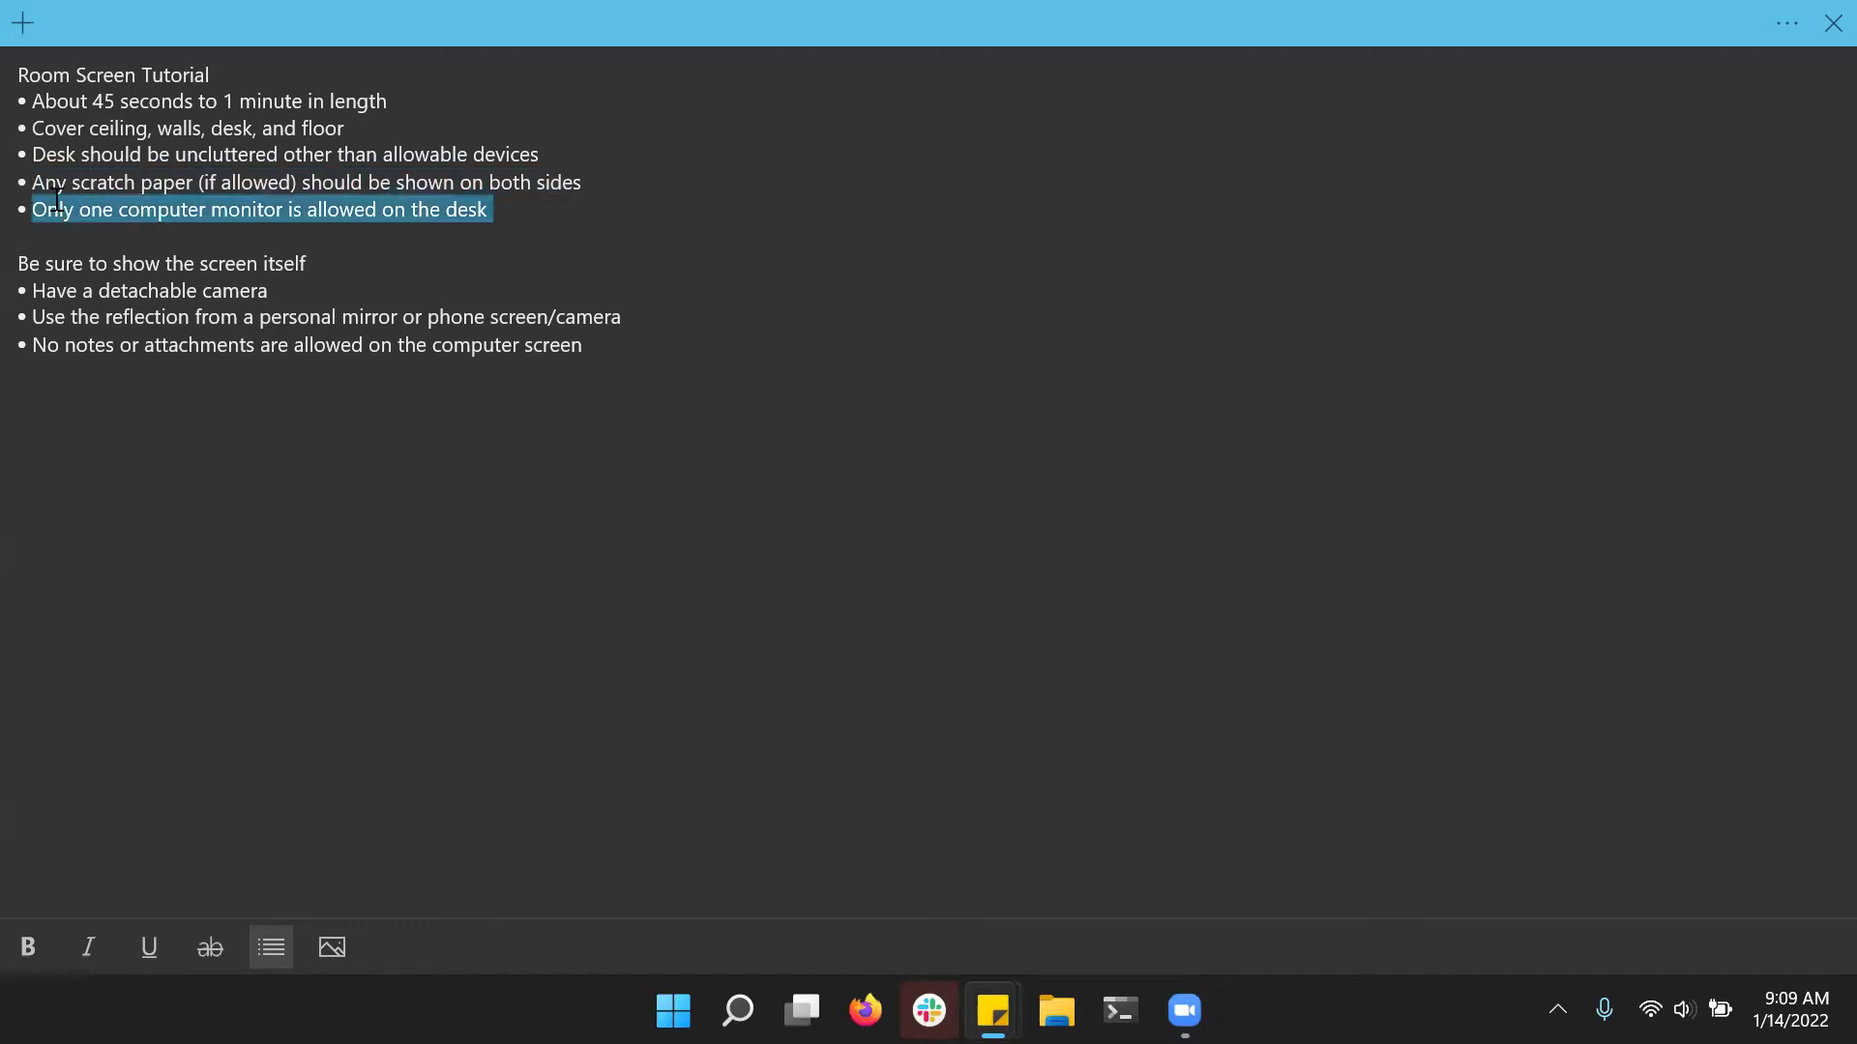
left_click(348, 262)
left_click_drag(310, 263, 15, 269)
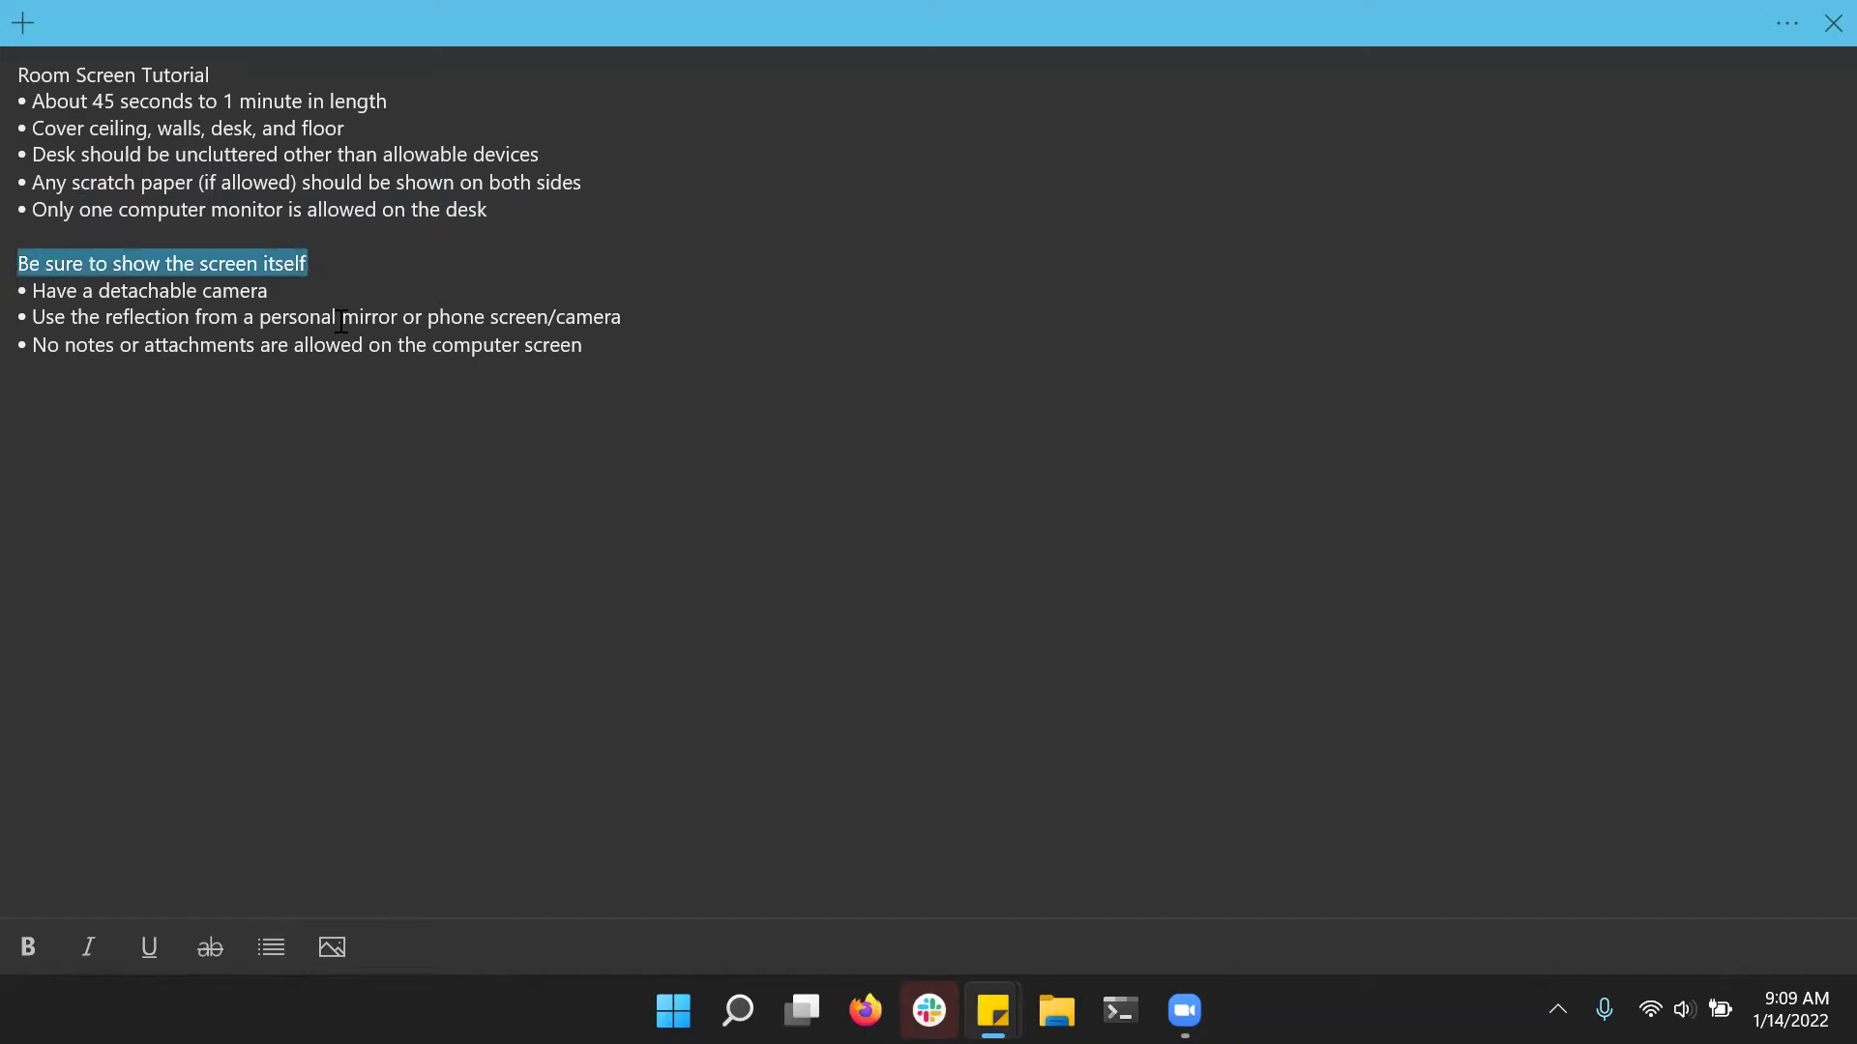
left_click(273, 291)
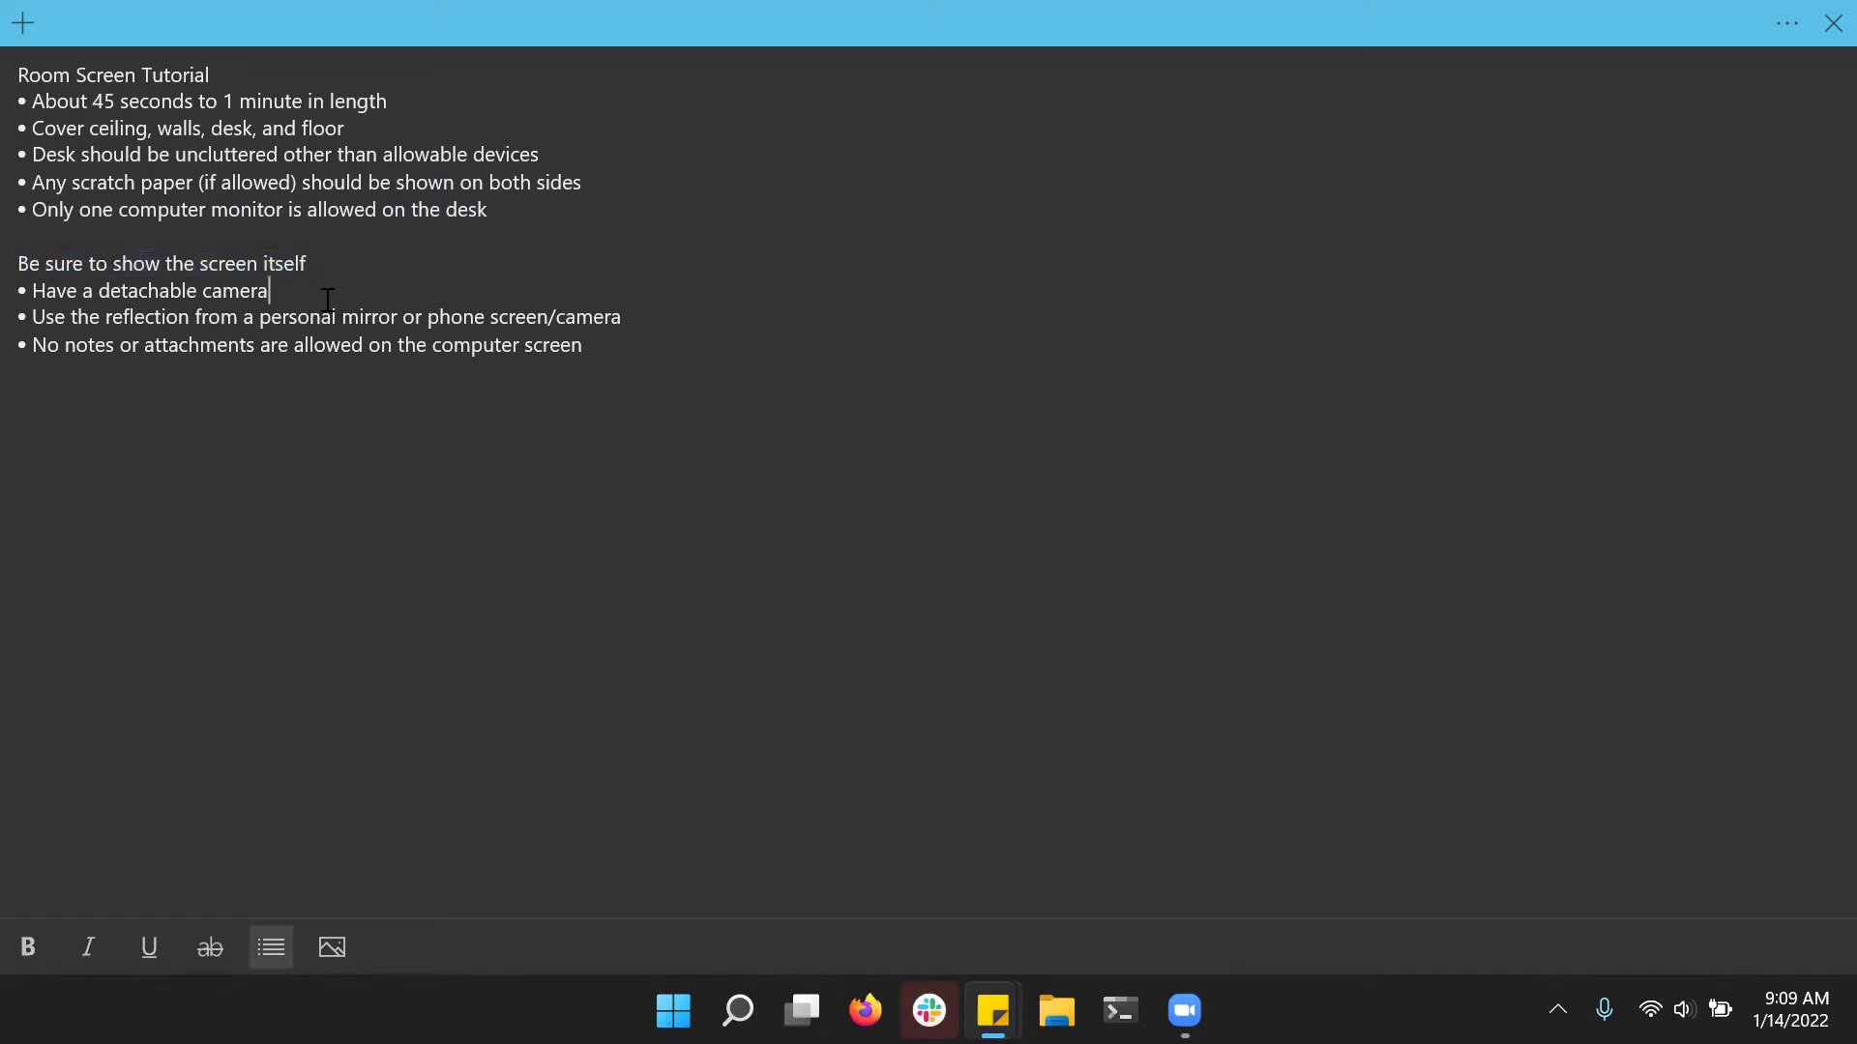
left_click_drag(270, 290, 27, 297)
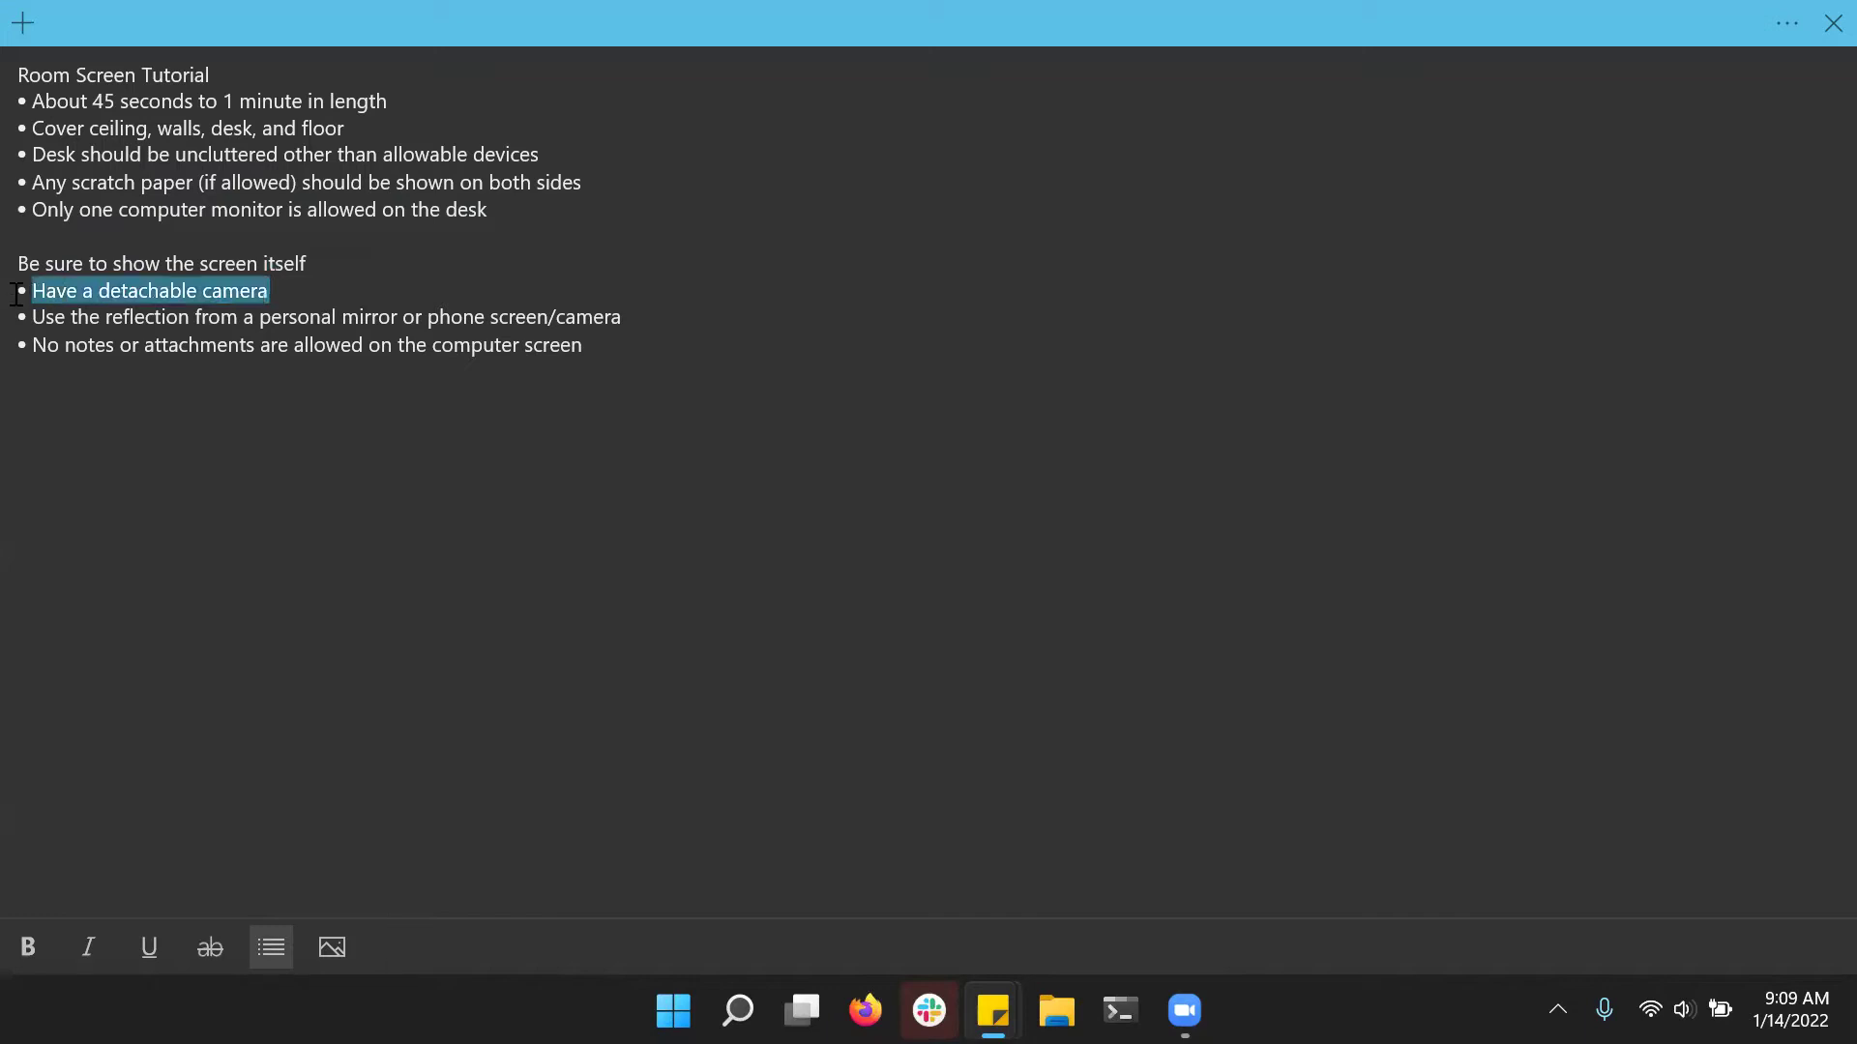
triple_click(33, 317)
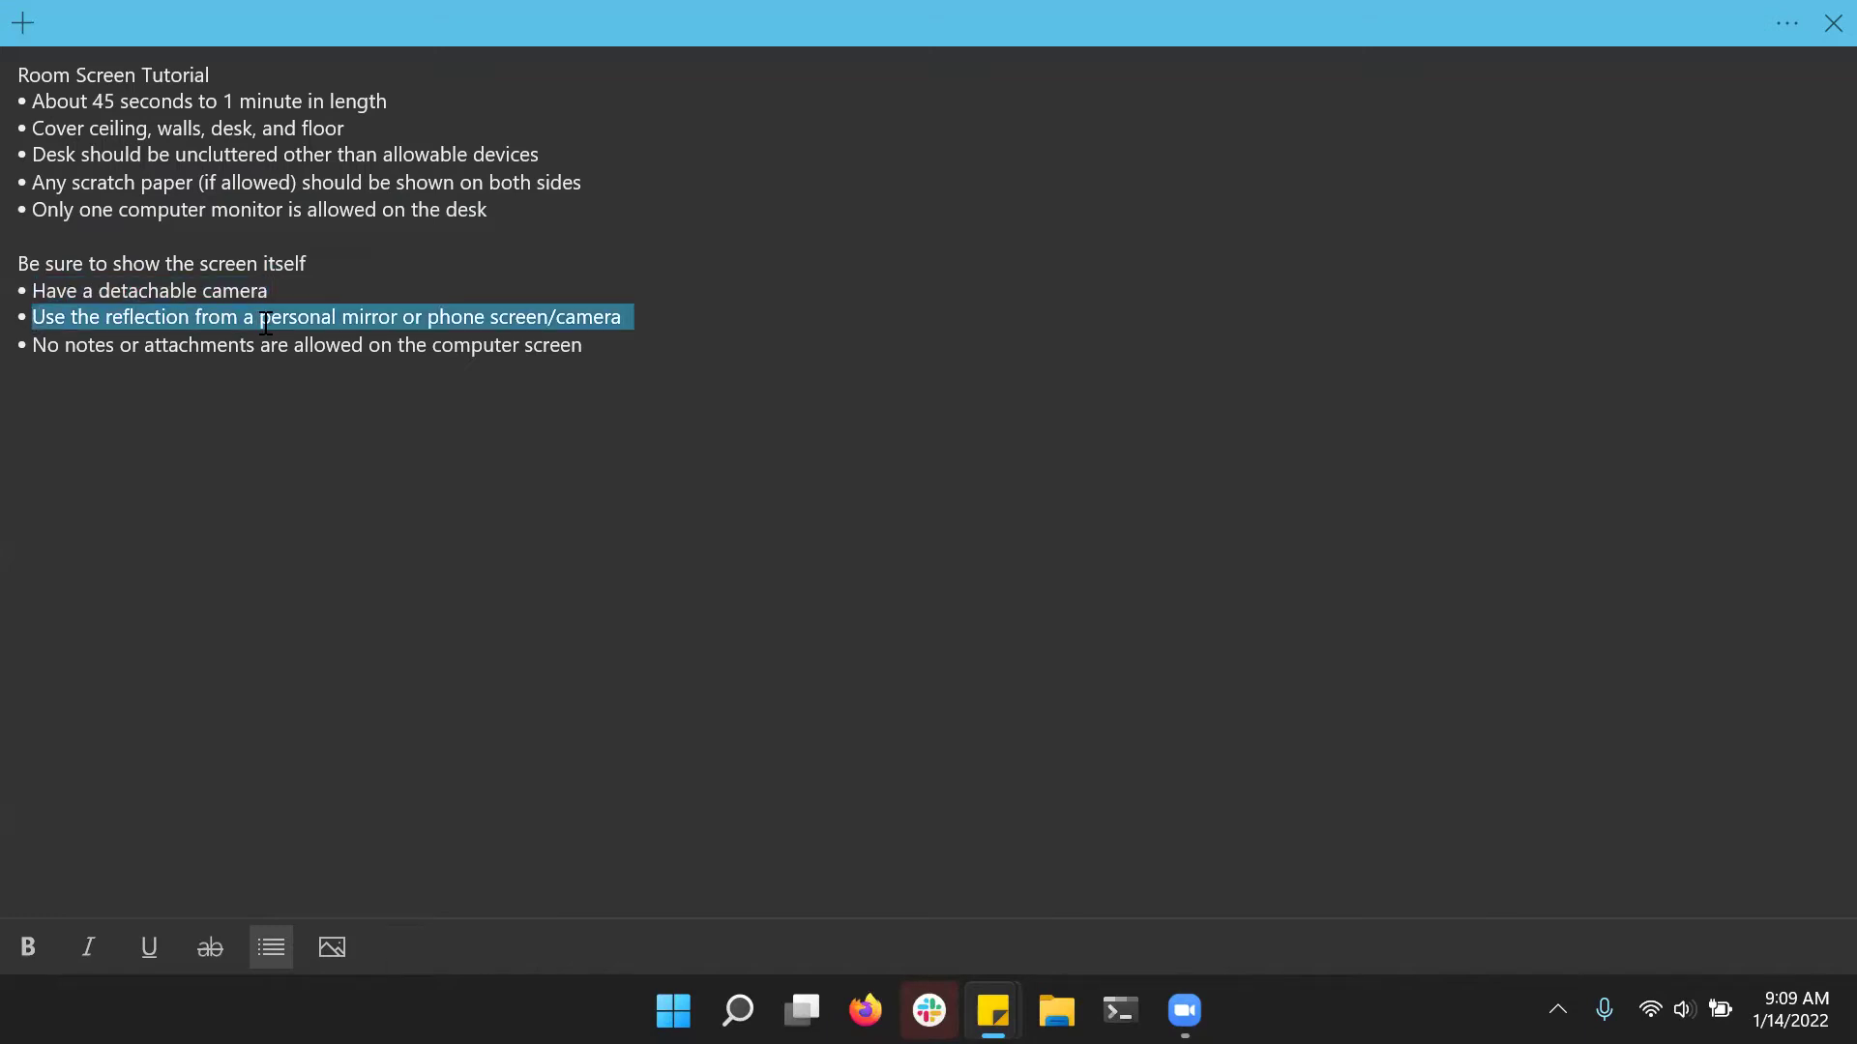
left_click(596, 347)
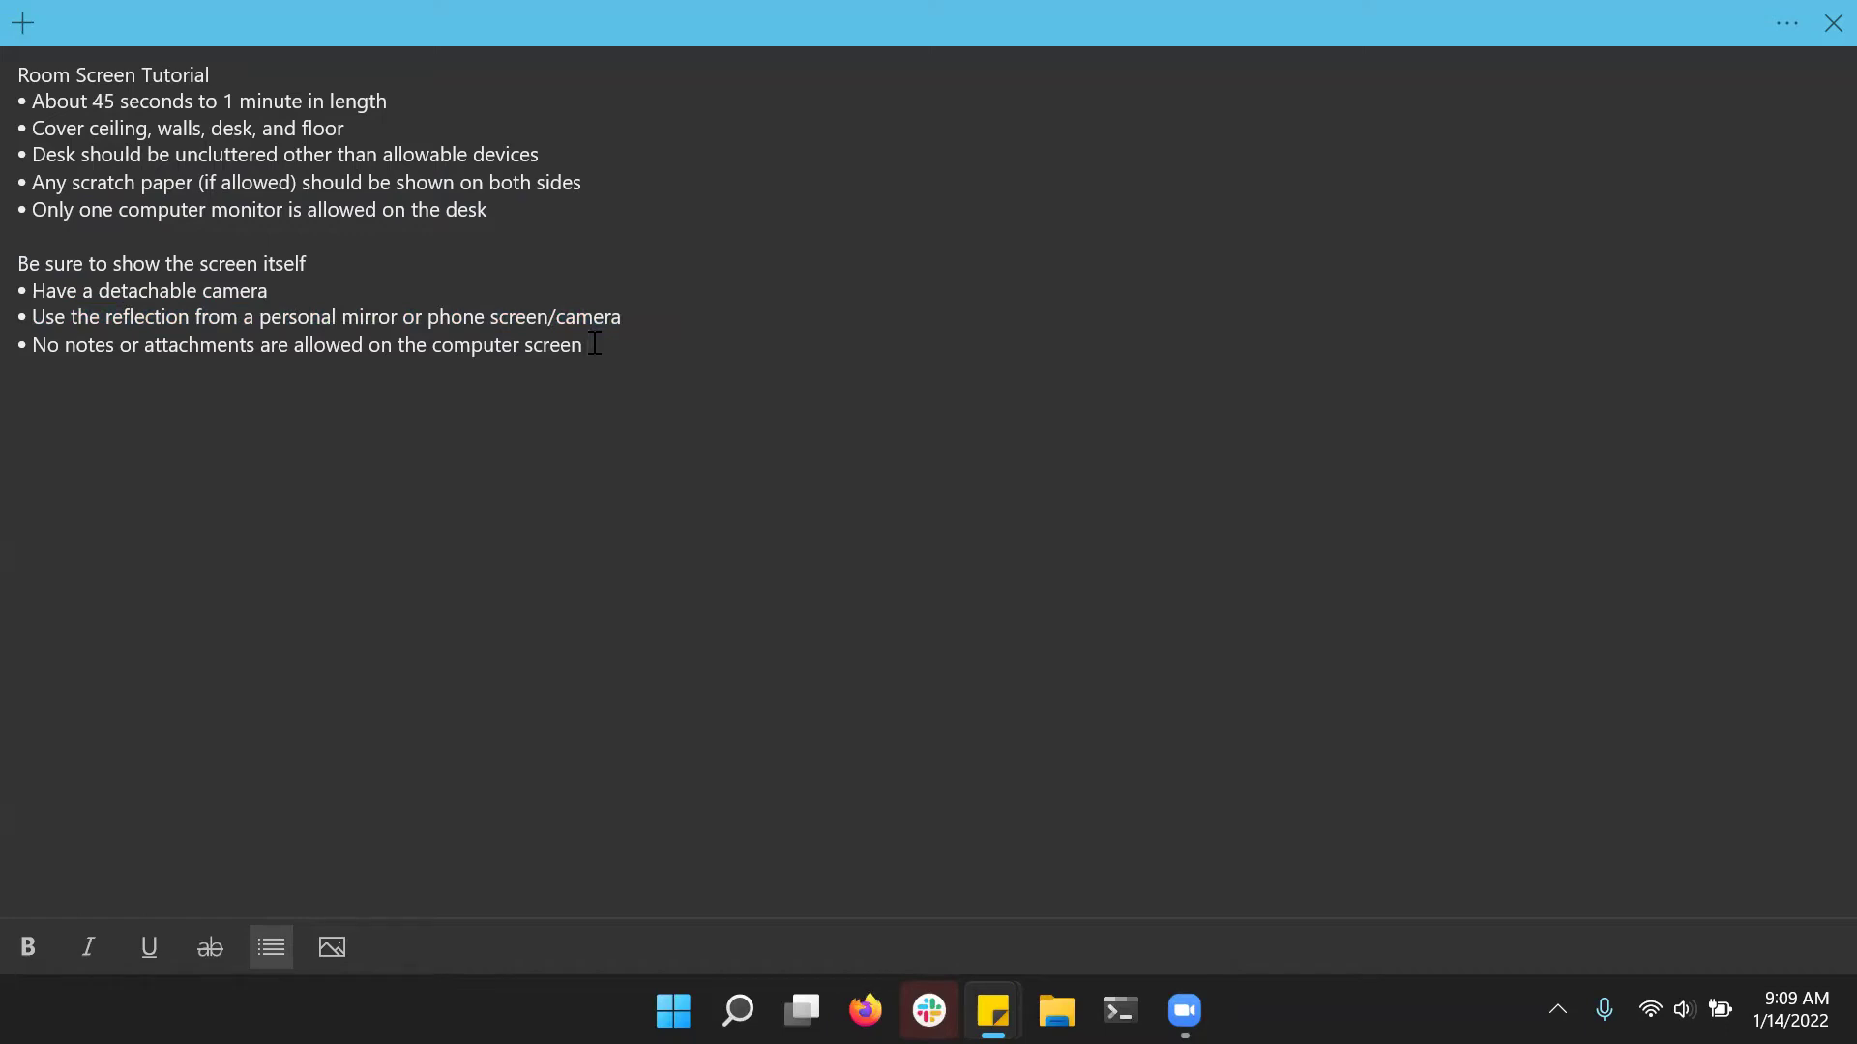